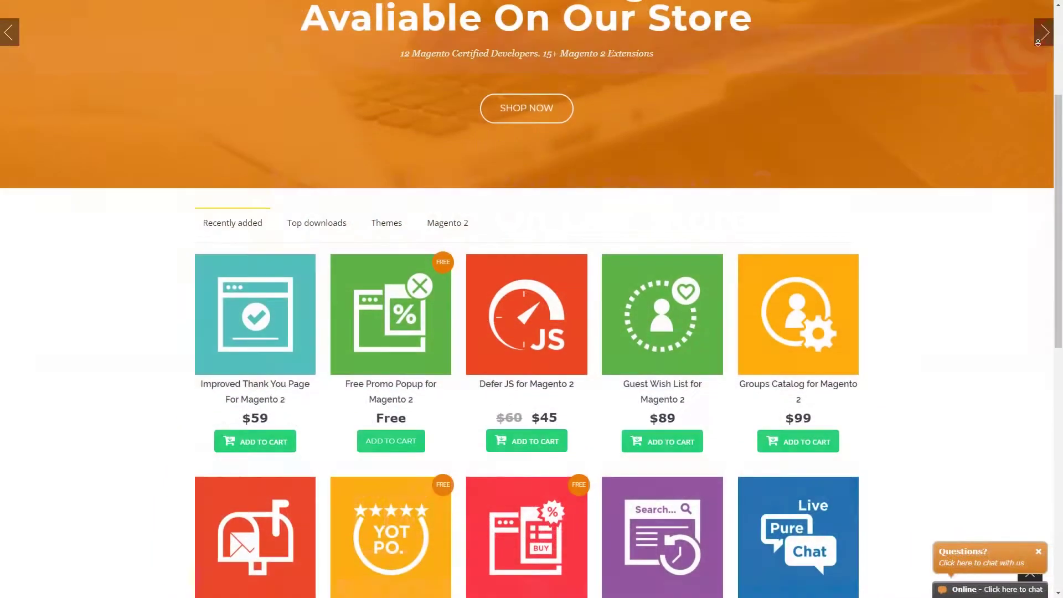
Scroll the BelVG home page's Recently added grid to find the Improved Thank You Page for Magento 2.
scroll(526, 332, down, 1)
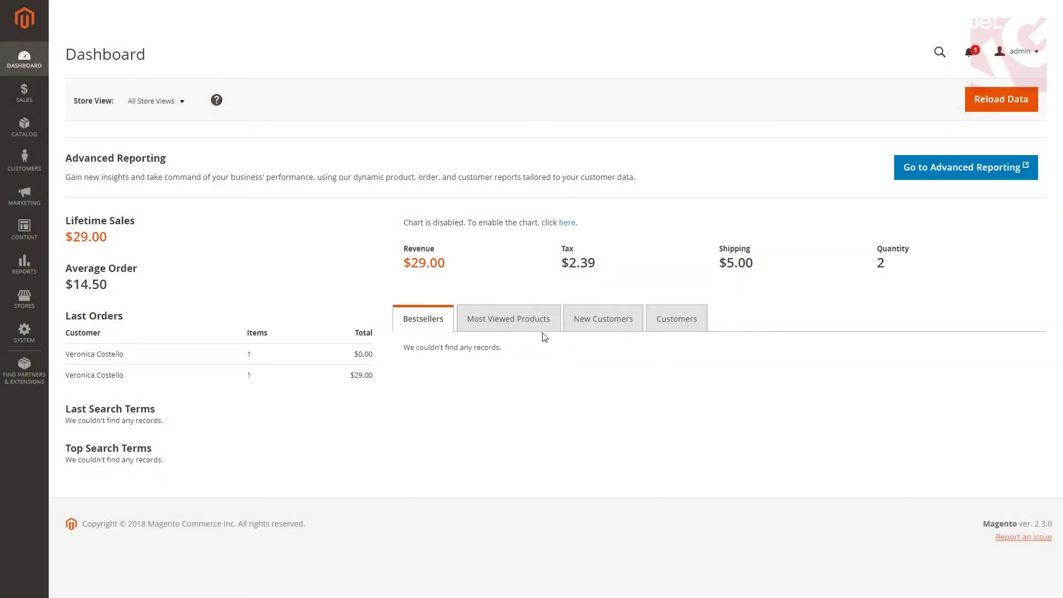
Open the Improved Thank You Page settings under BelVG Extensions in Stores > Configuration.
click(24, 298)
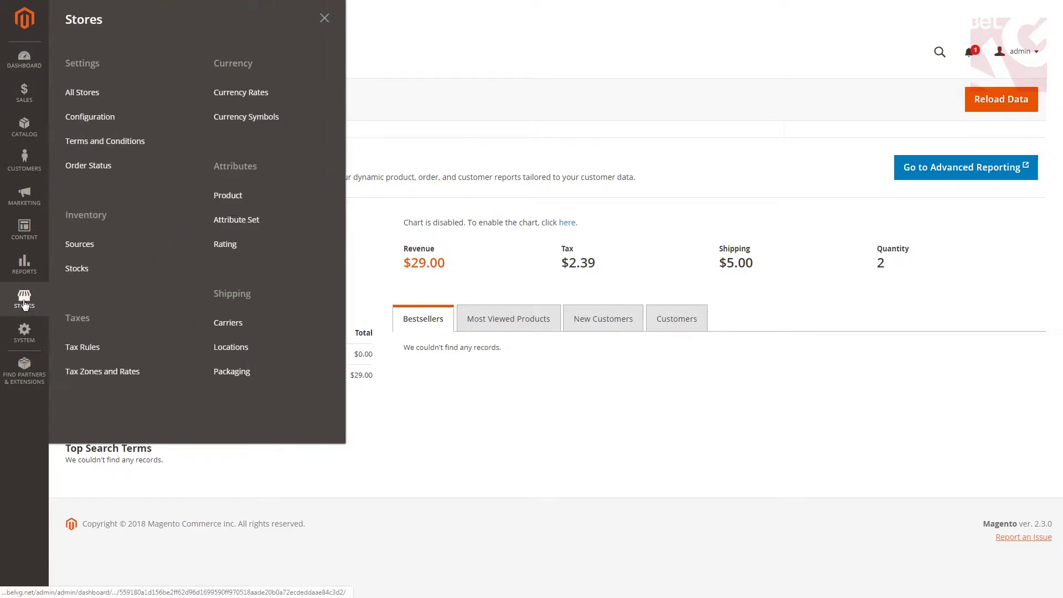
click(95, 118)
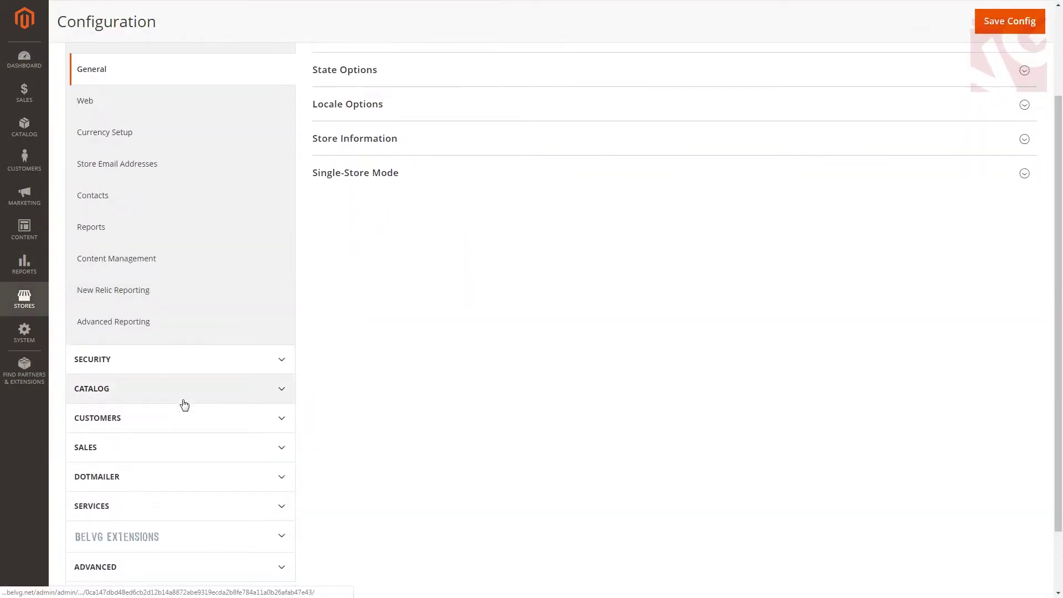
scroll(183, 415, down, 3)
click(184, 459)
scroll(184, 460, down, 1)
click(166, 450)
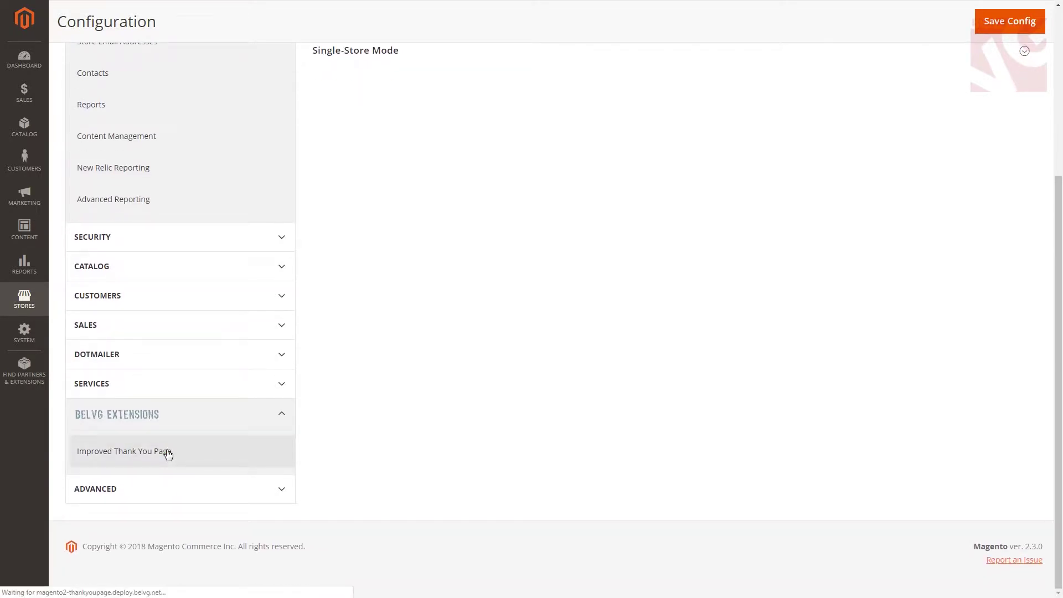
In General, set the default success block and default registration block to No.
click(1033, 156)
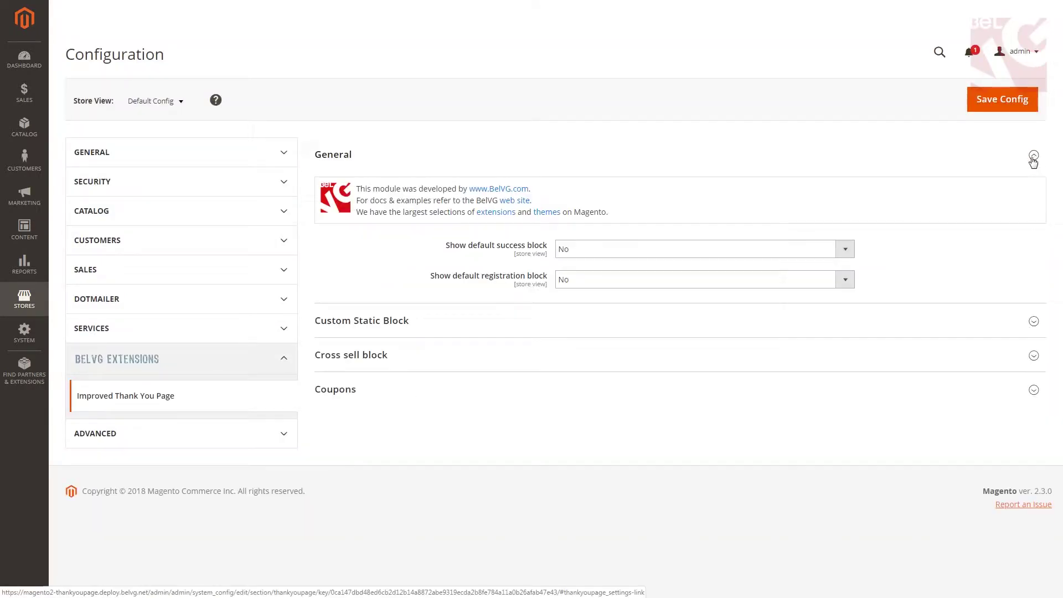
click(846, 250)
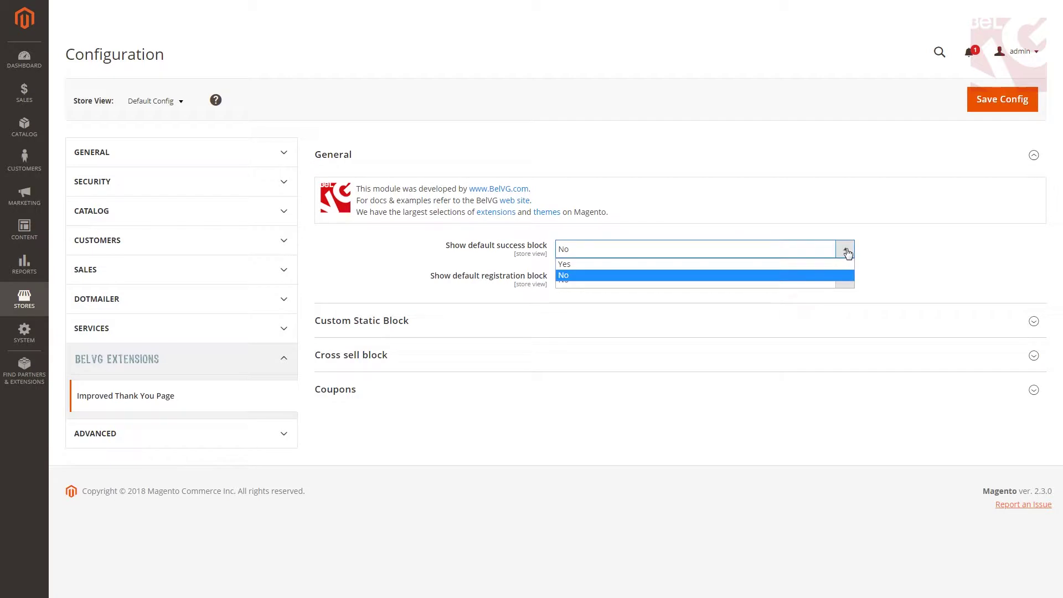
click(845, 252)
click(846, 282)
click(845, 281)
Set Show custom static block to Yes and list the available CMS blocks.
click(1033, 322)
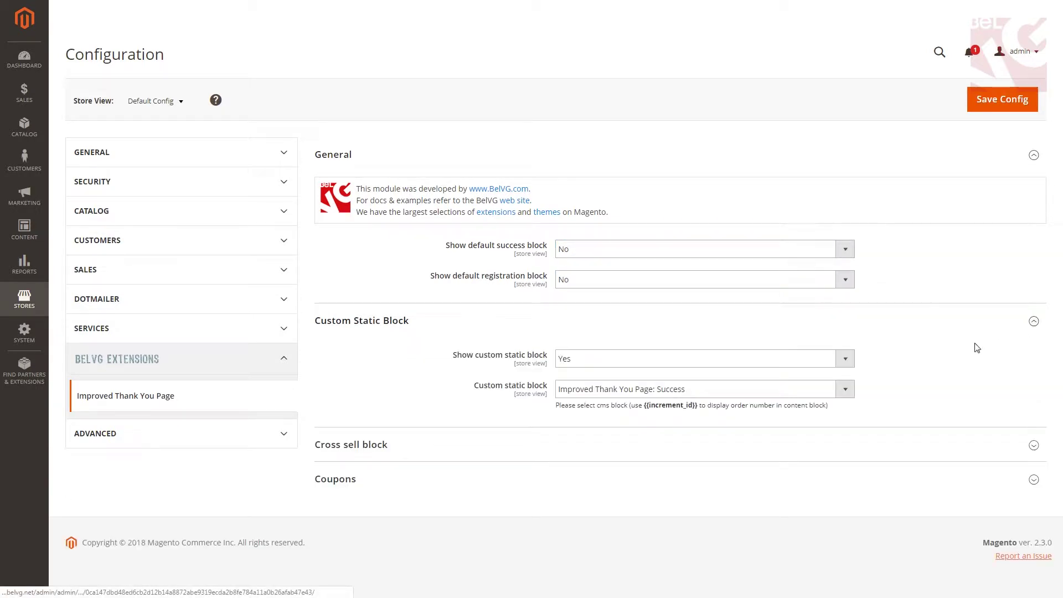
click(692, 360)
click(693, 362)
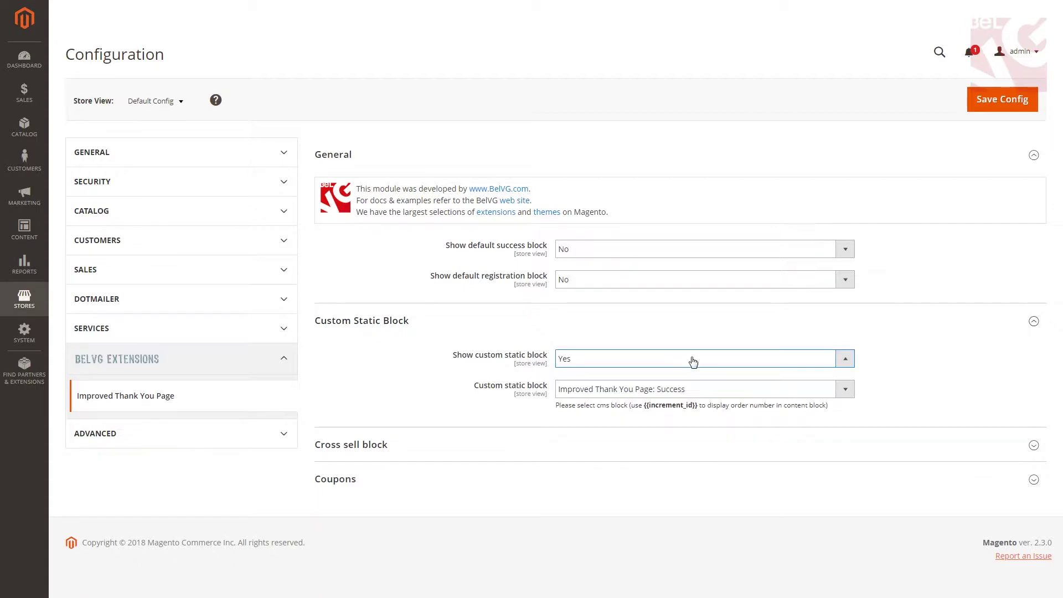
click(654, 392)
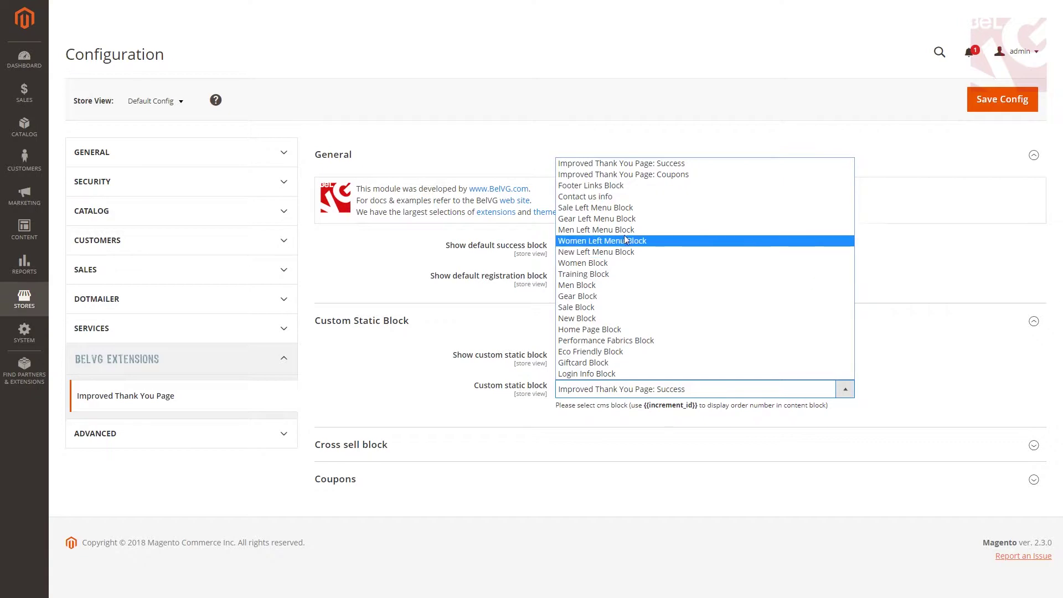
Choose the Improved Thank You Page: Success block and turn the cross-sell block on.
click(647, 168)
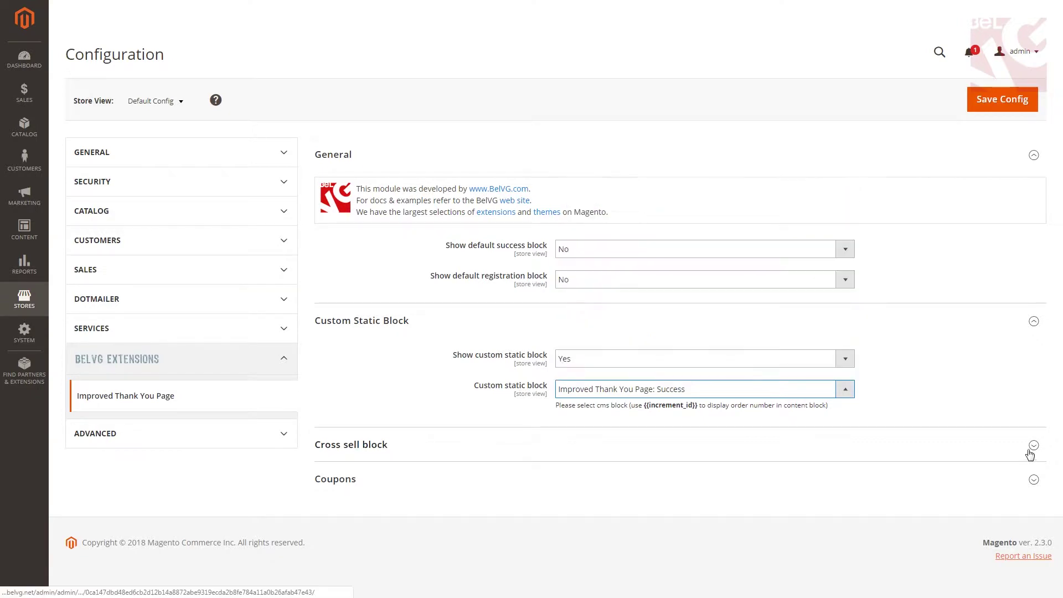
click(1031, 446)
scroll(656, 460, down, 1)
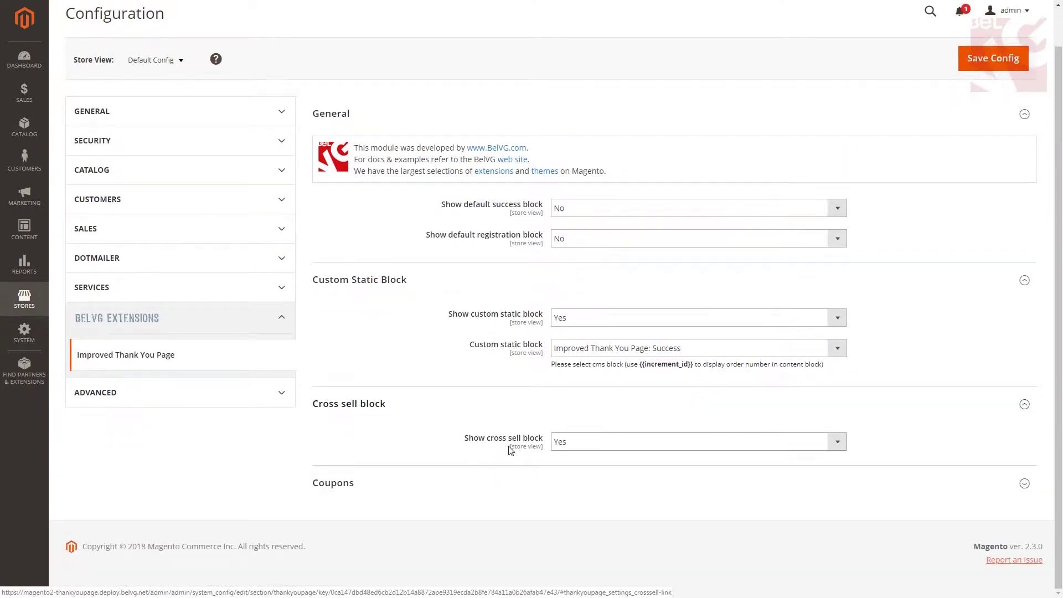
click(572, 446)
click(574, 459)
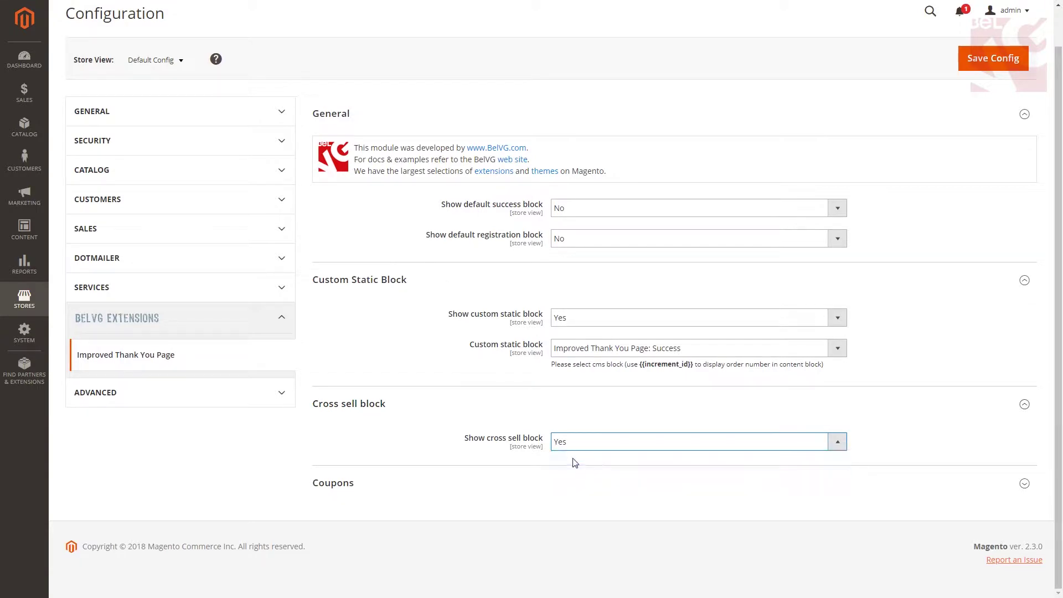
Enable coupons with the Coupons 20% OFF cart rule and Success block, then save the config.
click(398, 481)
scroll(487, 471, down, 3)
click(577, 391)
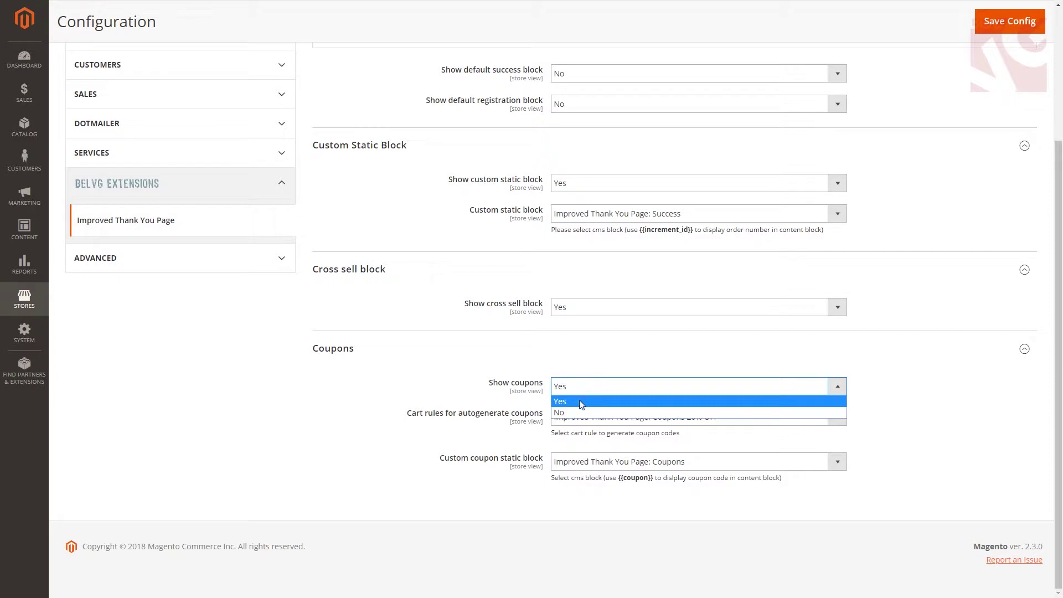
click(581, 403)
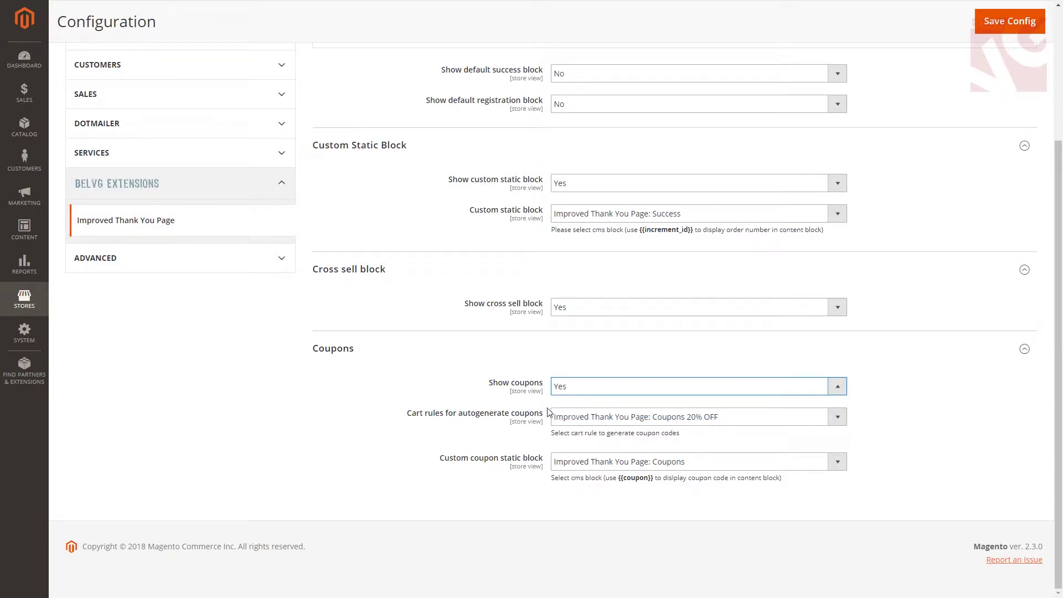
click(600, 423)
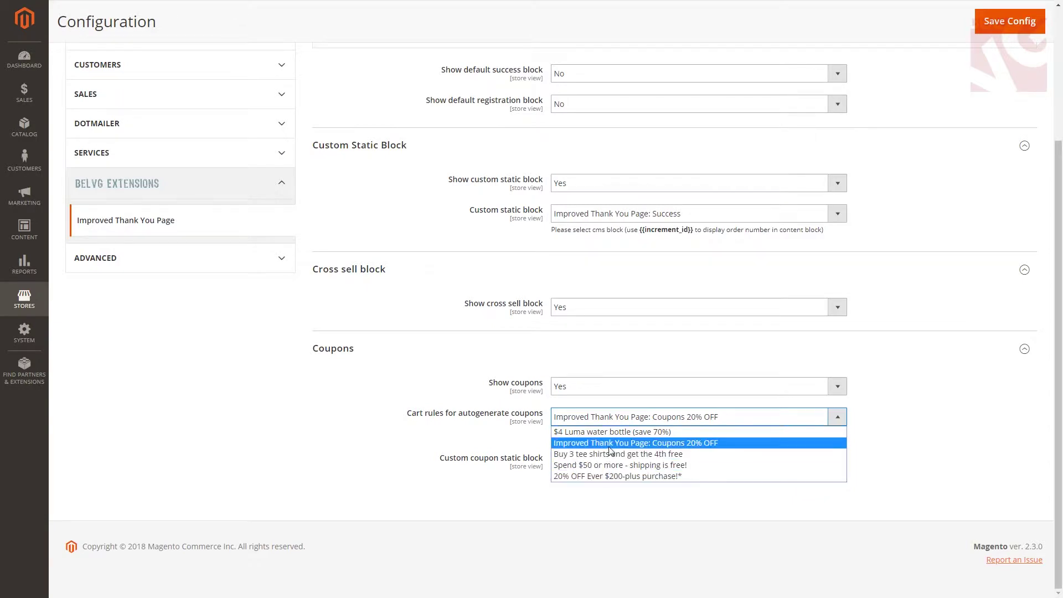
click(611, 442)
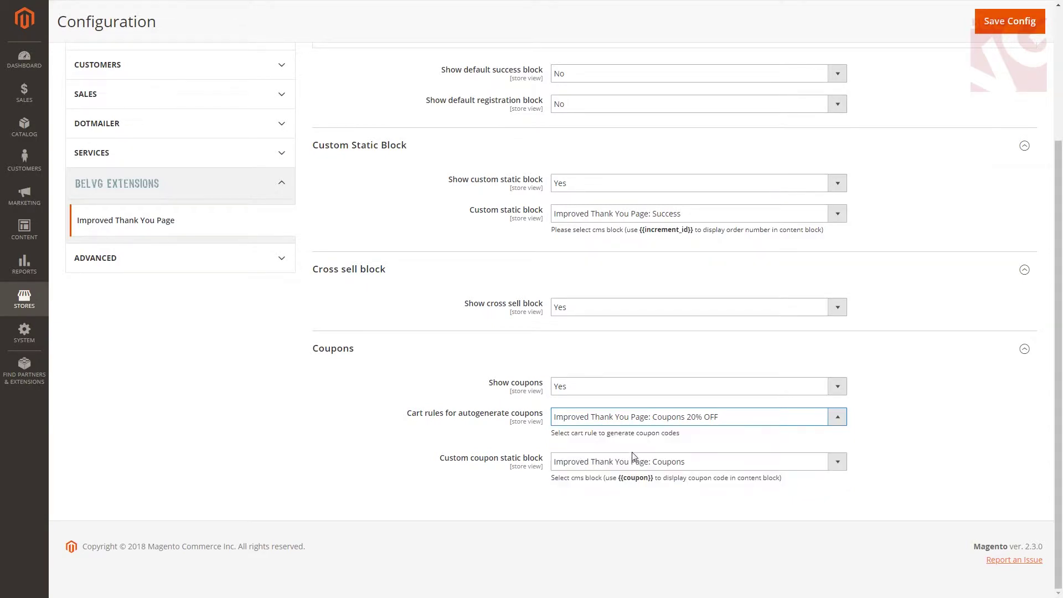
click(641, 466)
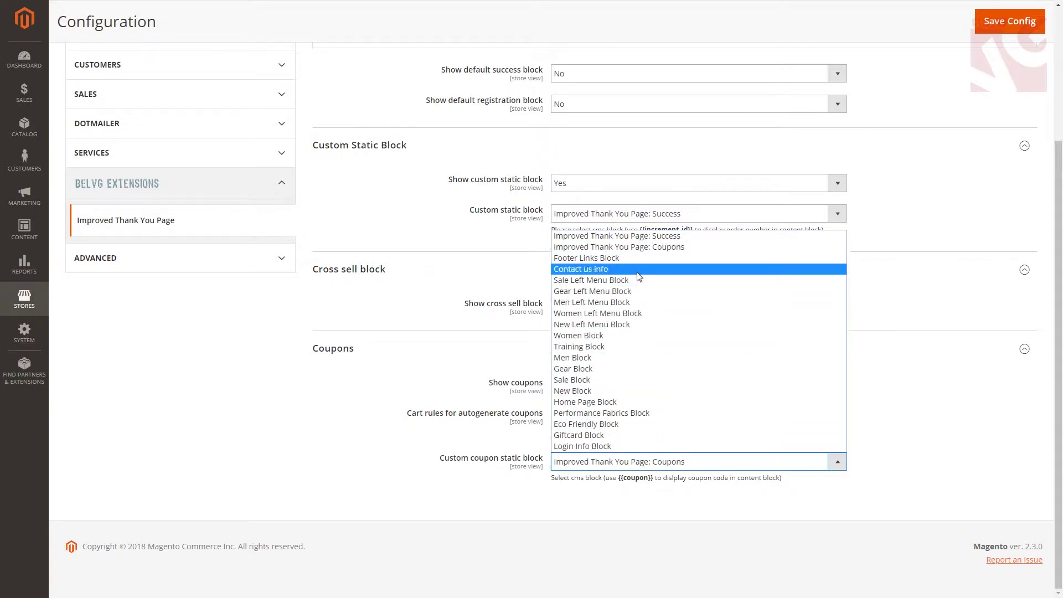
click(642, 236)
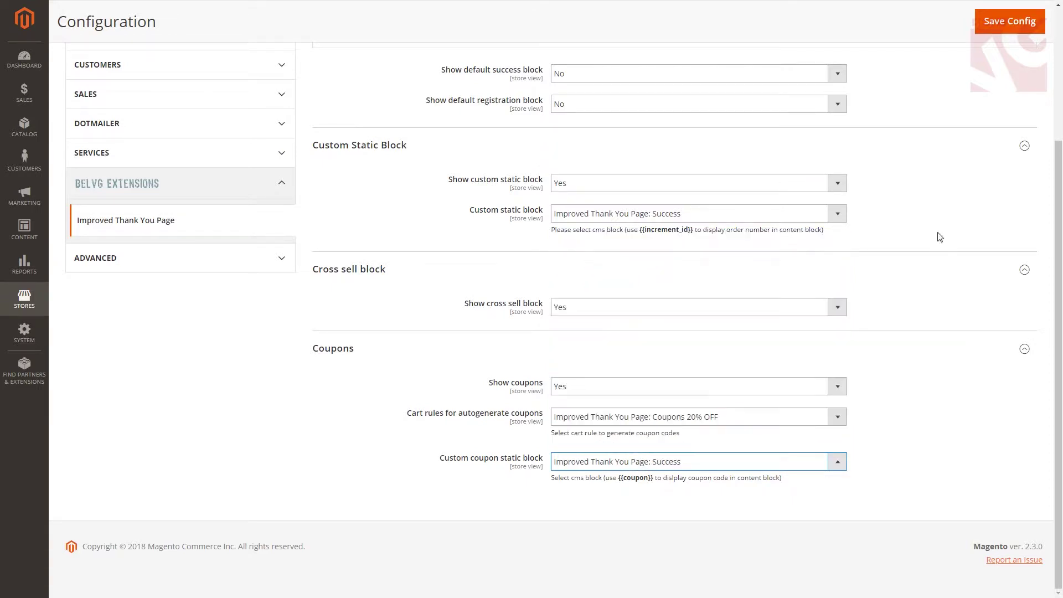
click(1012, 16)
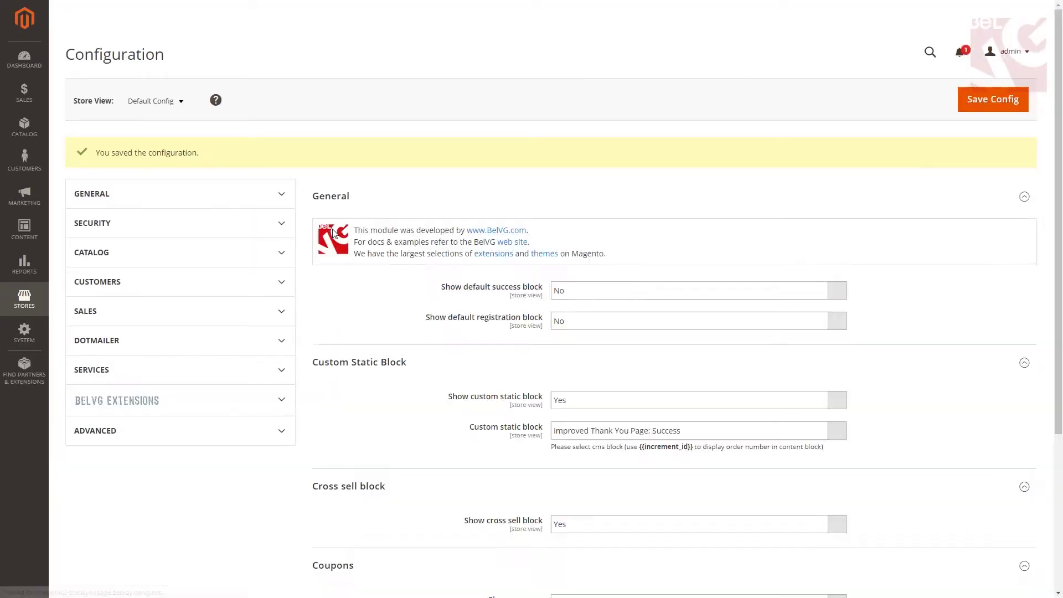
Refresh the invalidated Configuration and Page Cache types in Cache Management.
click(251, 388)
click(24, 332)
click(90, 323)
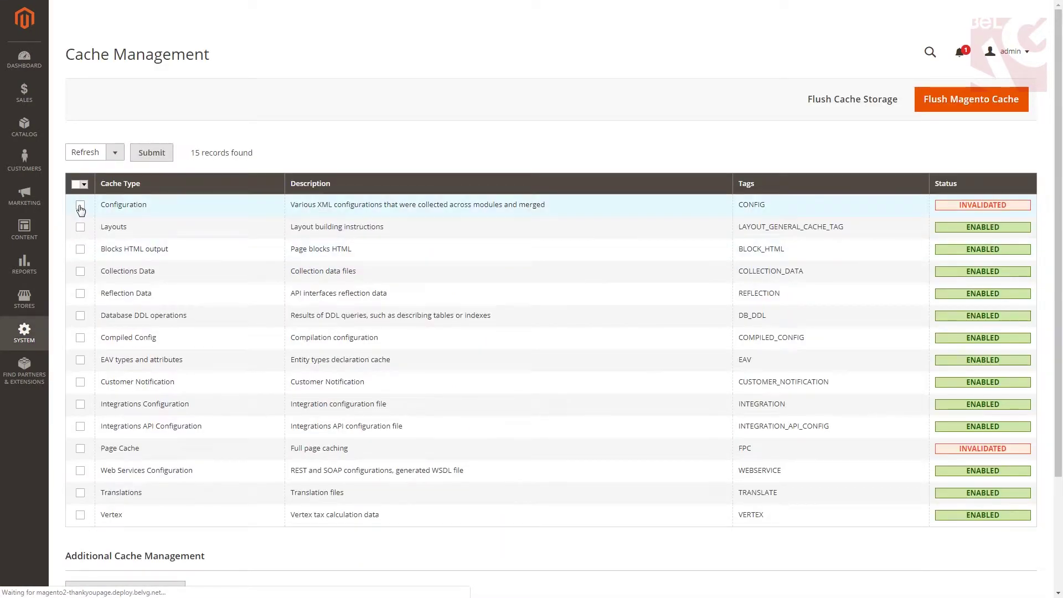
click(80, 206)
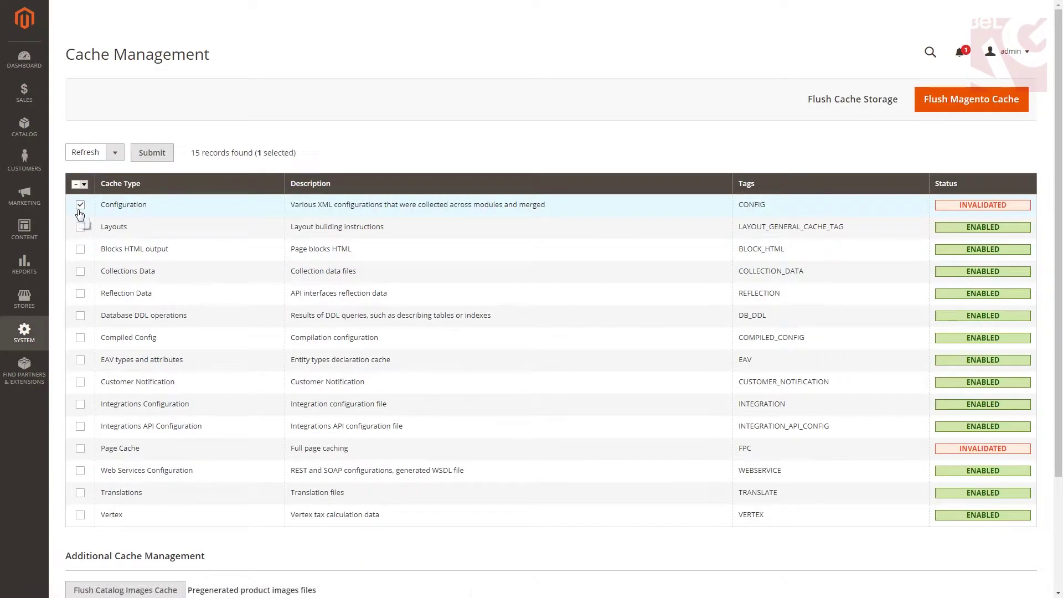
click(80, 448)
click(151, 157)
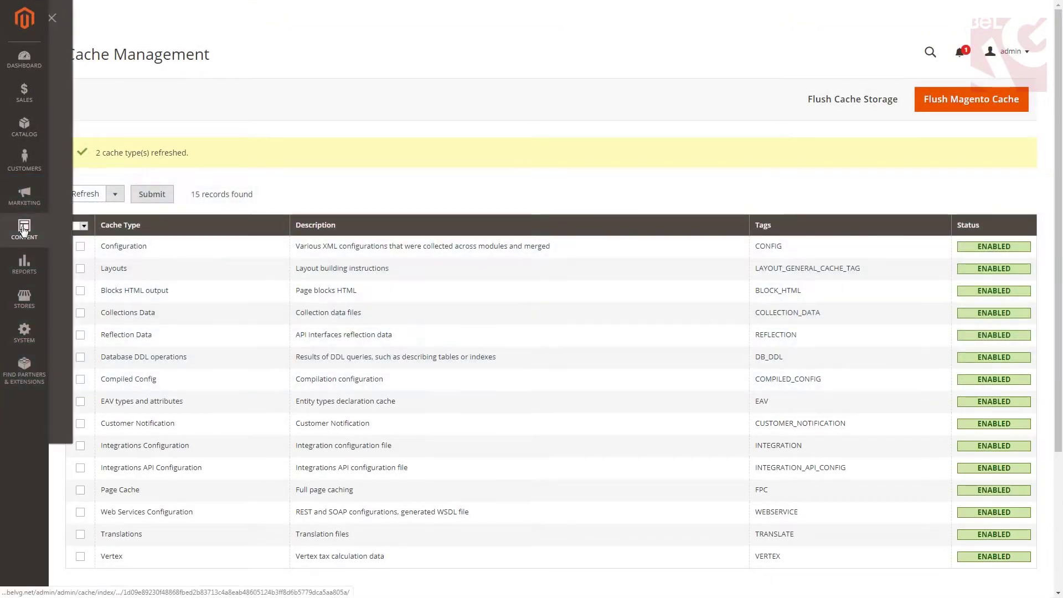
Edit the 'Improved Thank You Page: Success' static block and show its raw HTML source.
click(24, 228)
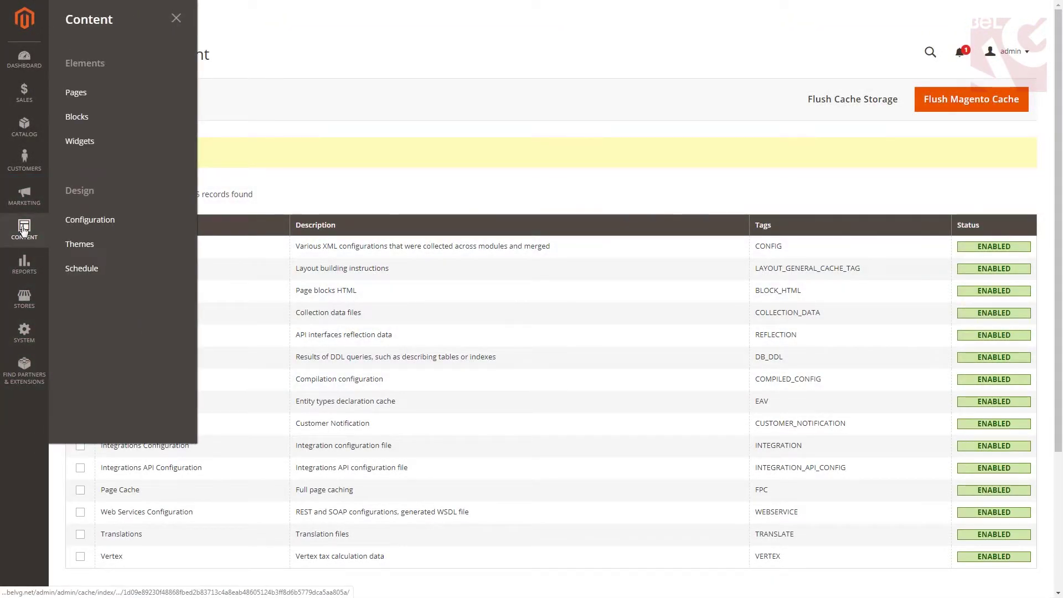
click(74, 117)
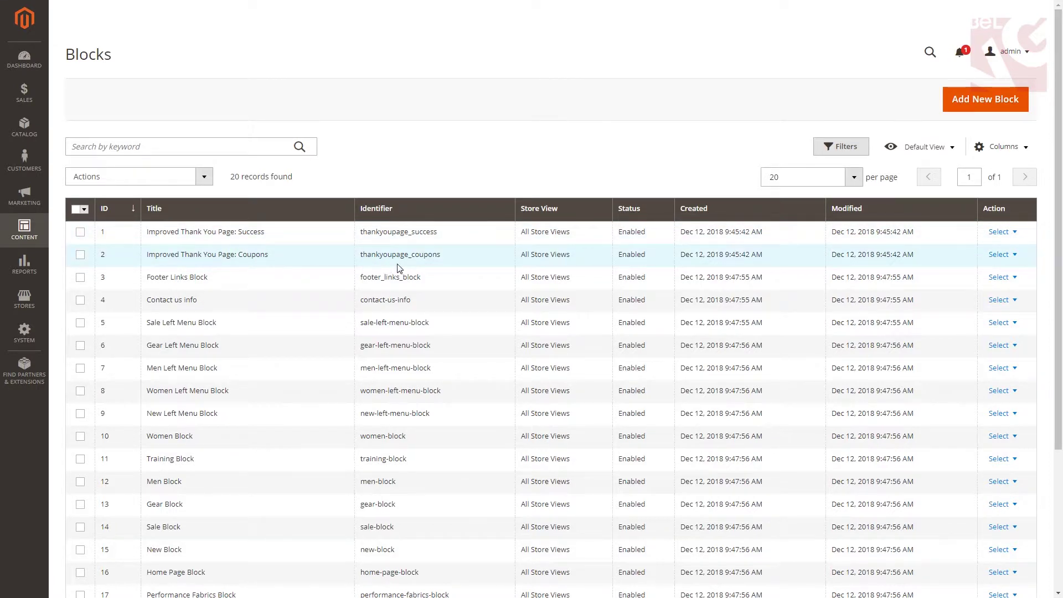
click(1000, 231)
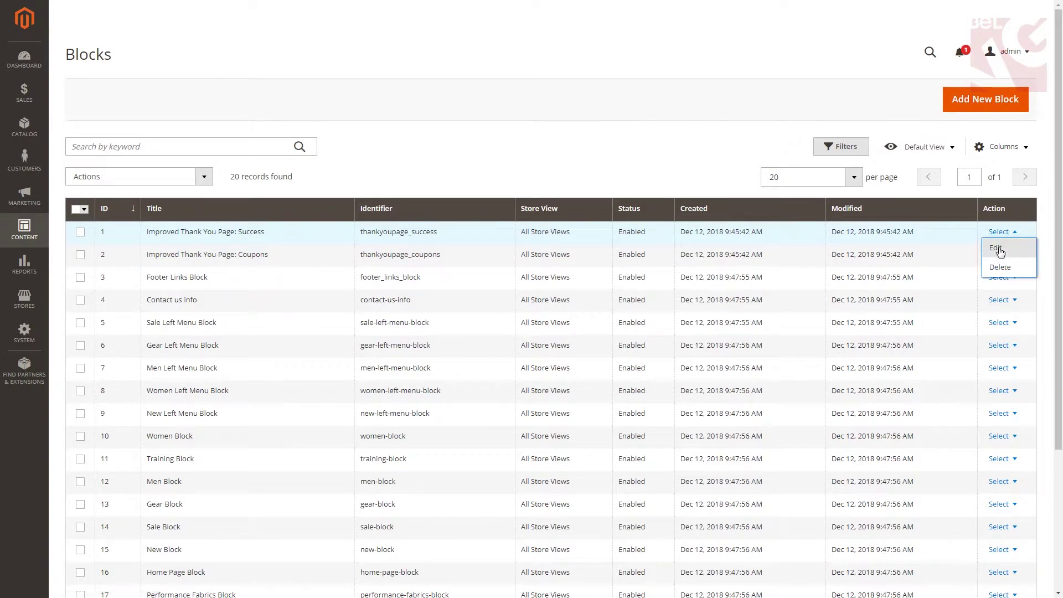
click(999, 251)
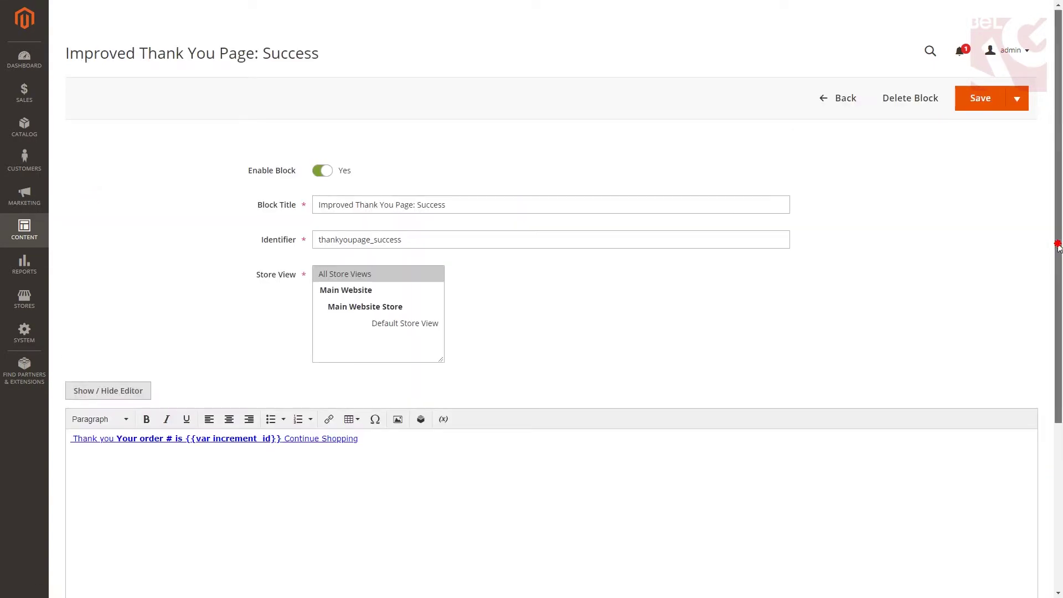
scroll(1058, 299, down, 2)
scroll(1058, 299, down, 1)
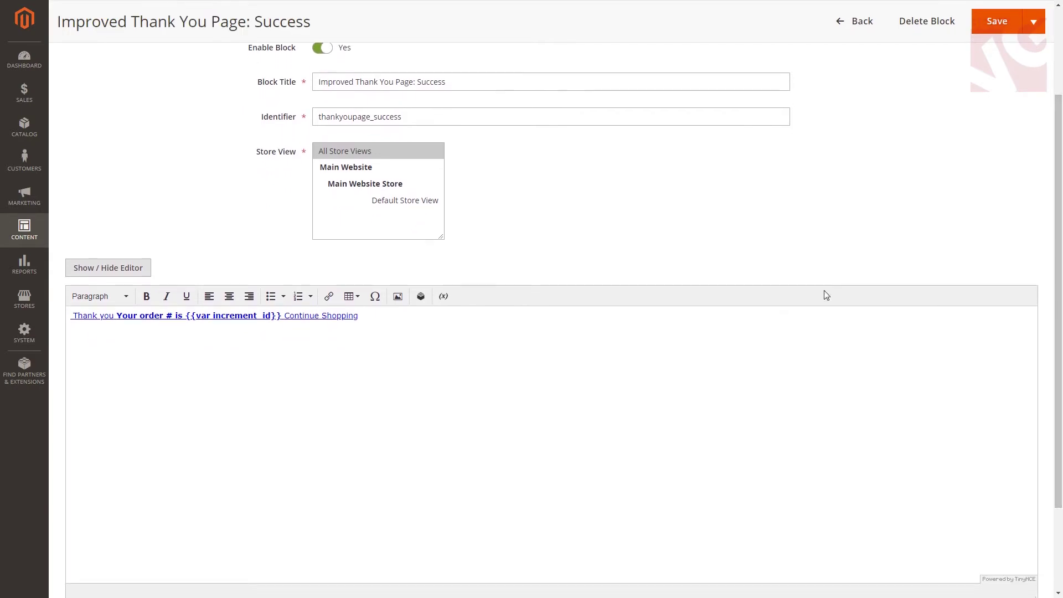
click(88, 269)
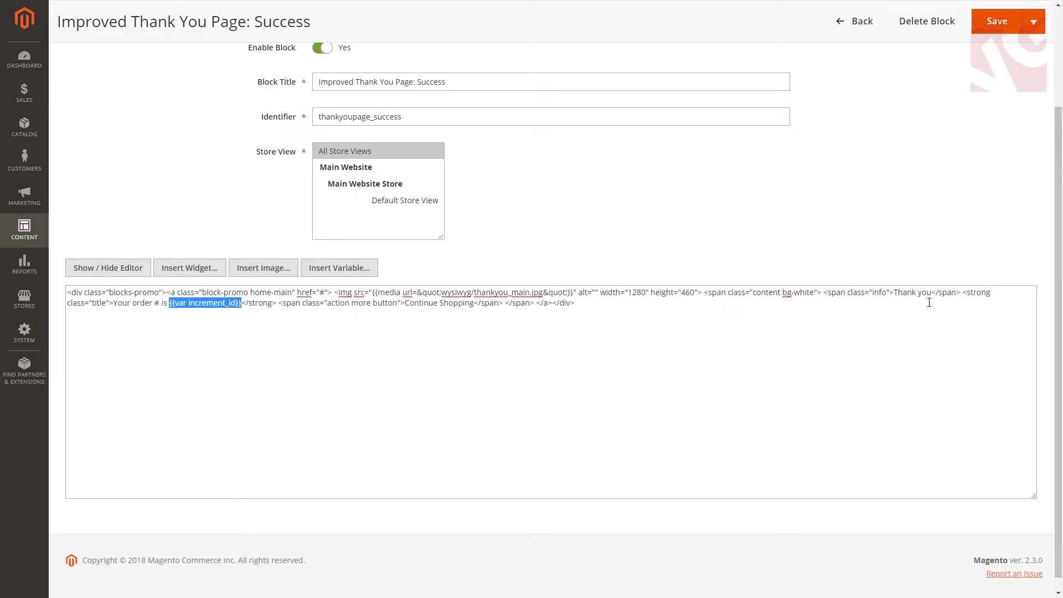
Replace the Continue Shopping button text in the Success block HTML with 'back to shopping'.
drag(404, 303, 476, 303)
text(b)
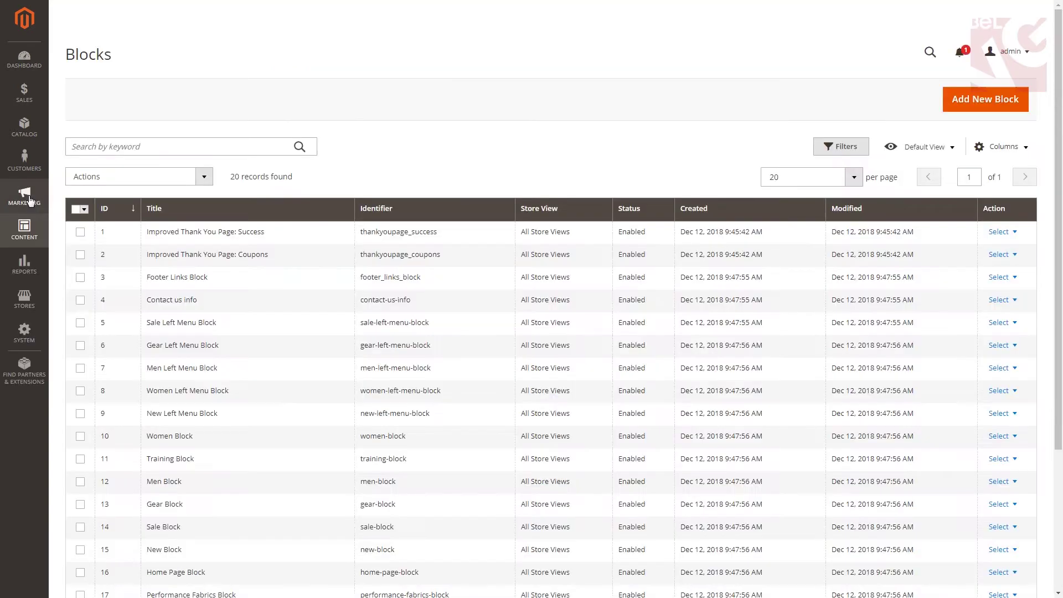
Open the 'Improved Thank You Page: Coupons 20% OFF' cart price rule and review its coupon settings.
click(24, 194)
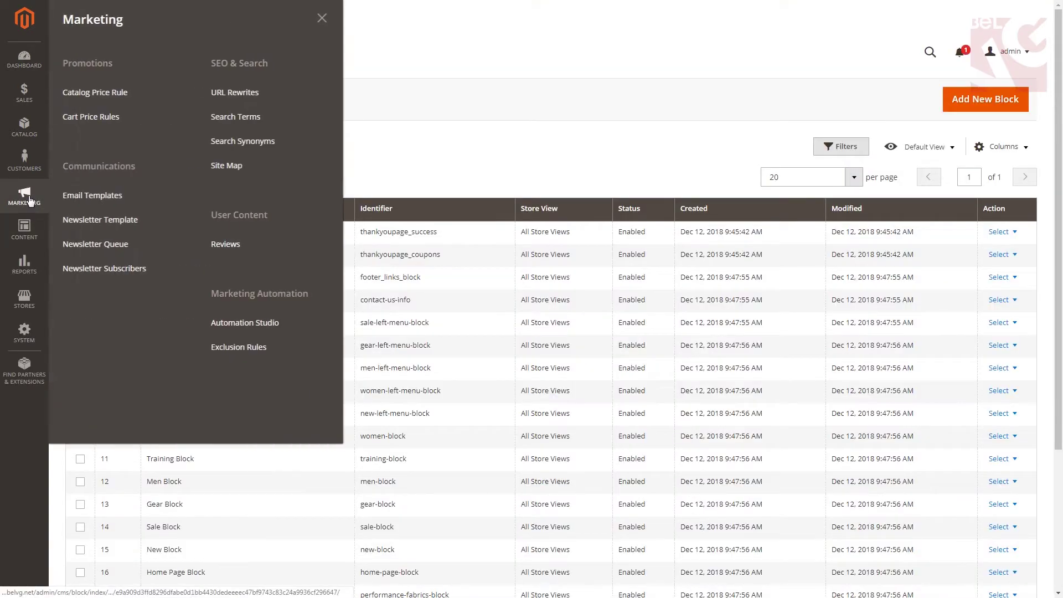
click(97, 115)
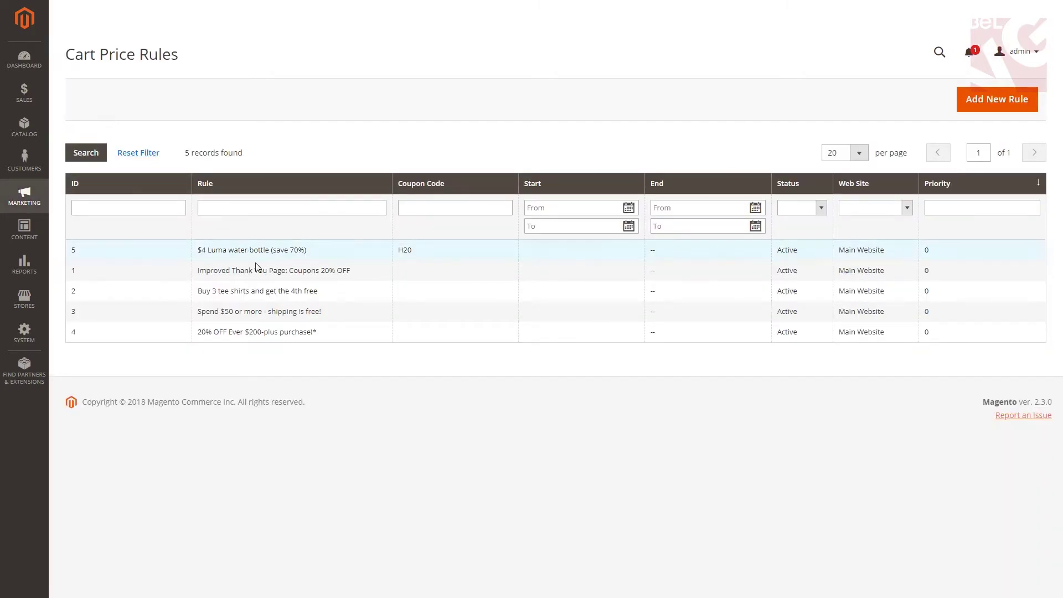
click(264, 271)
scroll(551, 332, down, 2)
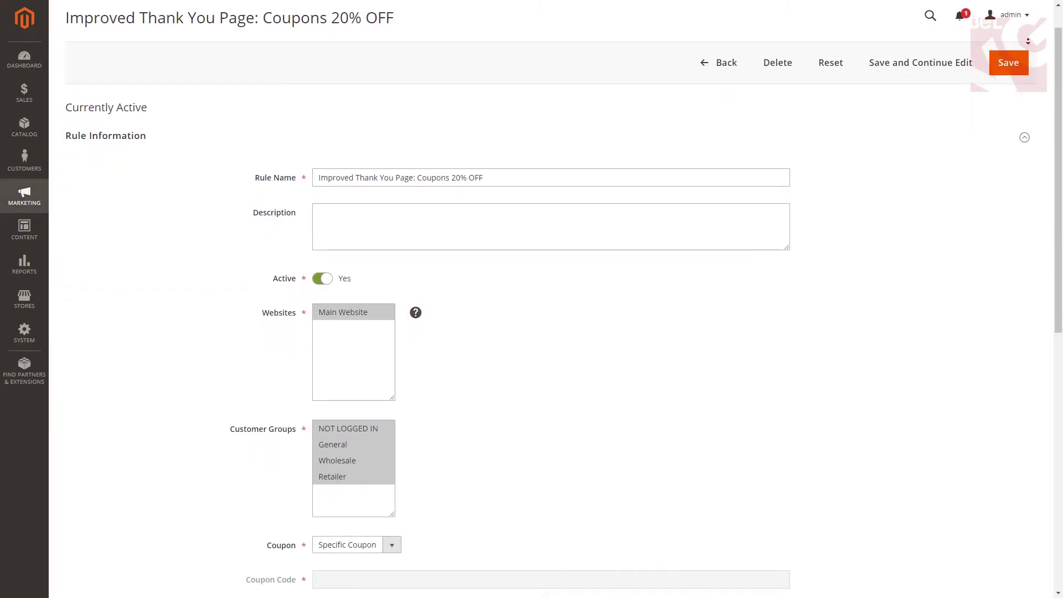
scroll(551, 332, down, 2)
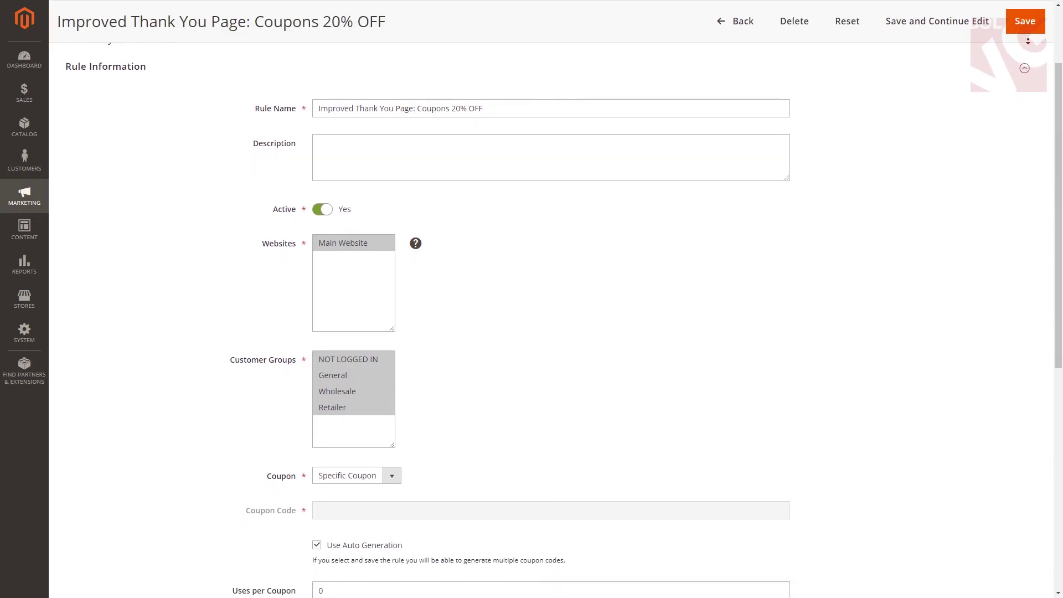
scroll(551, 332, down, 2)
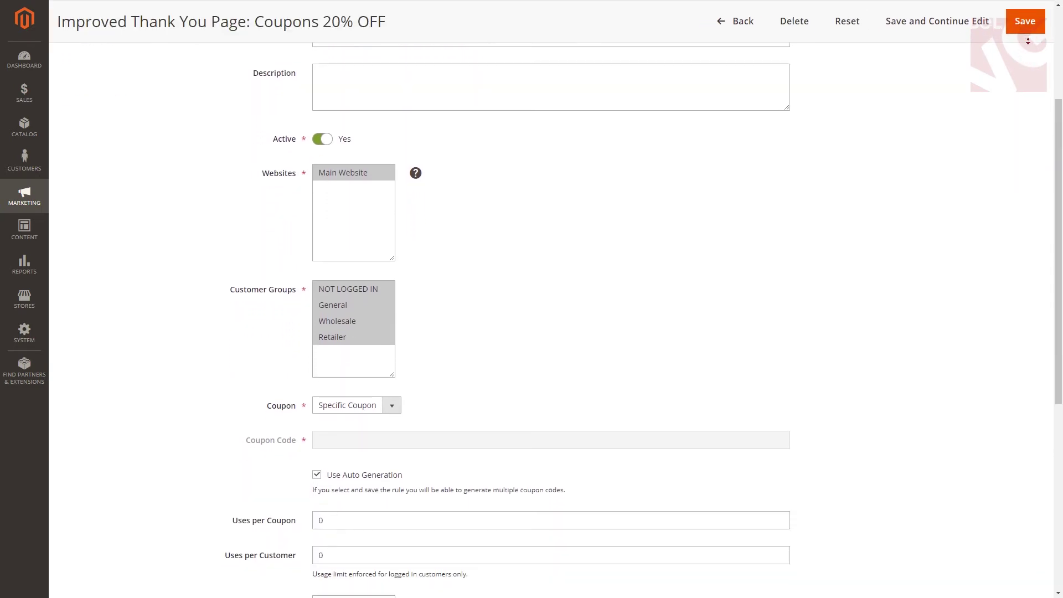
scroll(551, 332, down, 2)
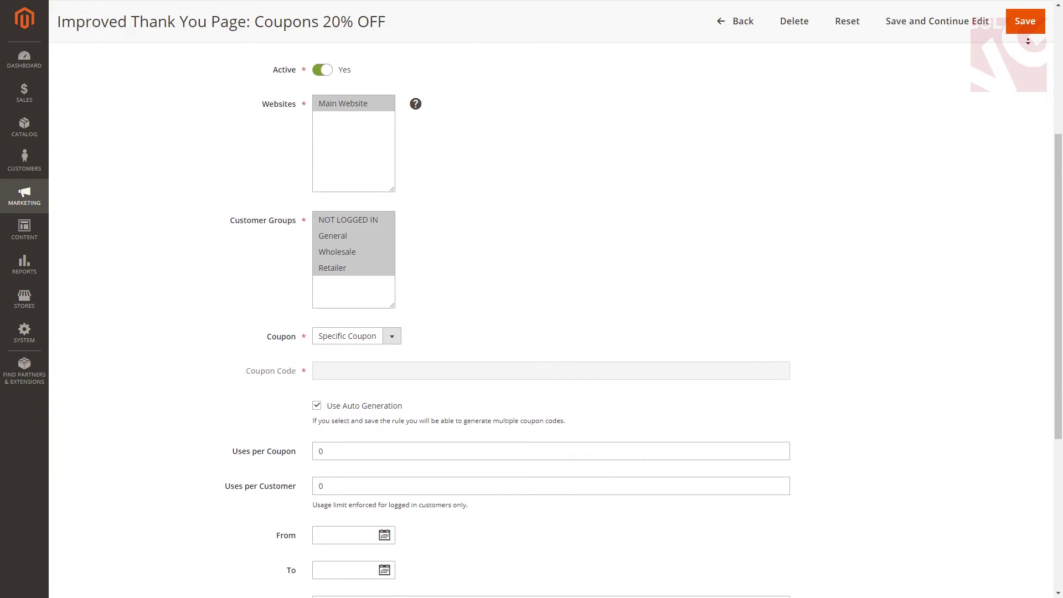
scroll(551, 332, down, 2)
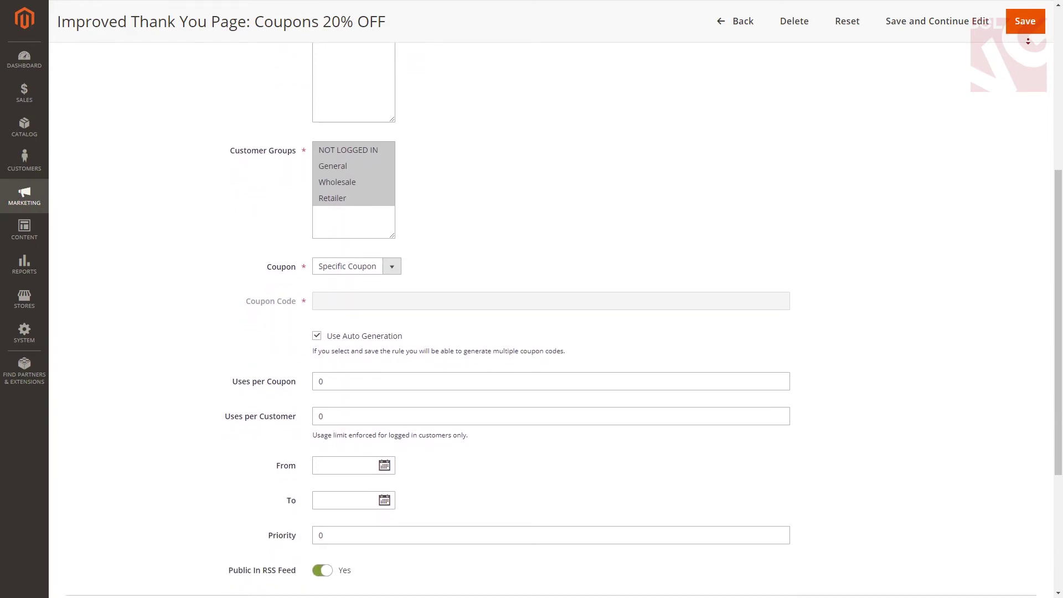
scroll(551, 332, down, 2)
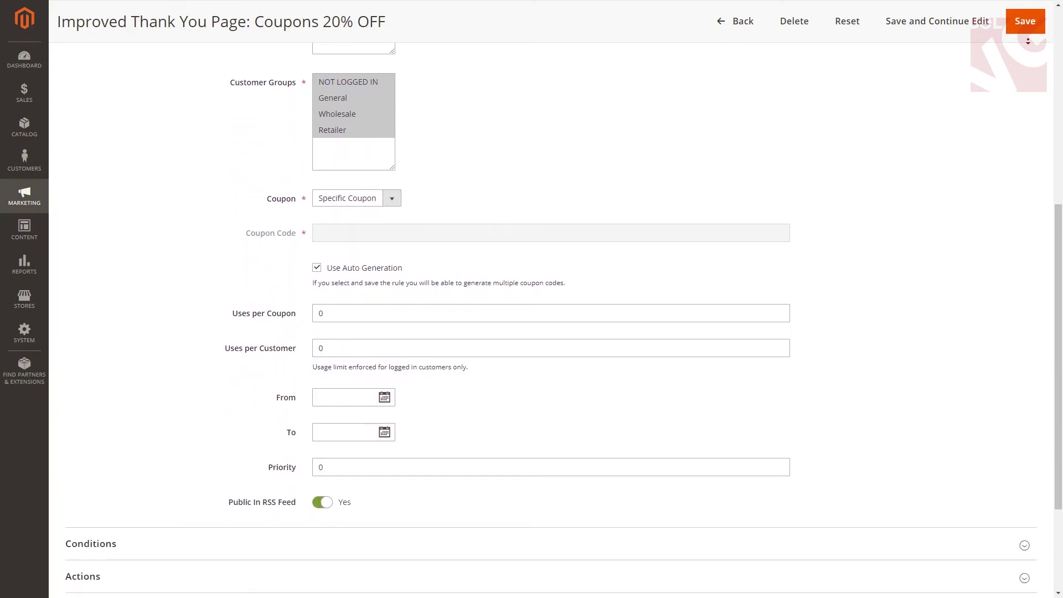
Scroll the storefront thank-you page to view the banner, 20% OFF coupon and More Choices products.
scroll(526, 299, down, 2)
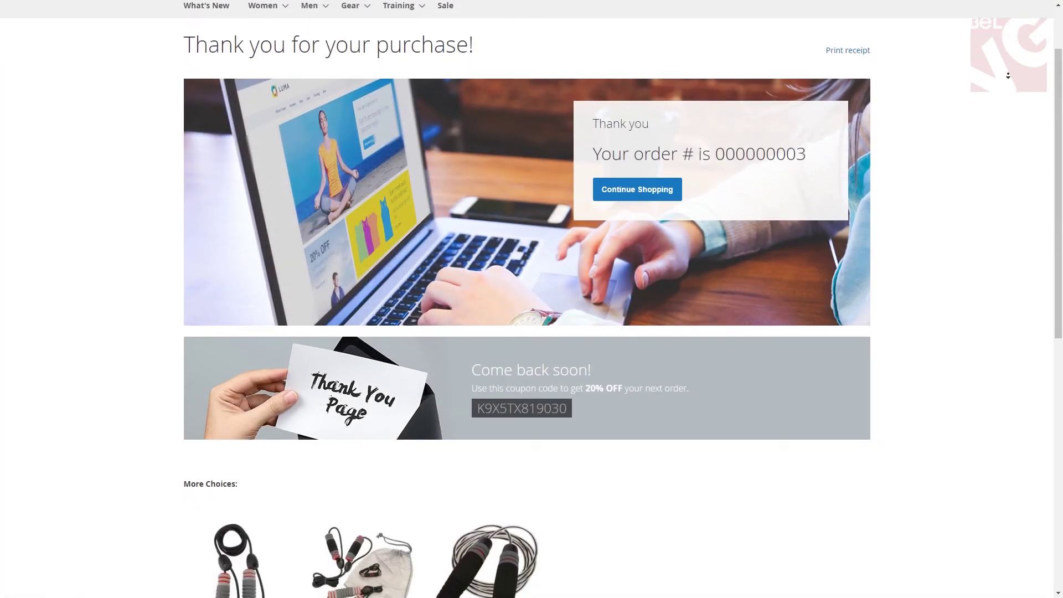
scroll(1007, 75, down, 2)
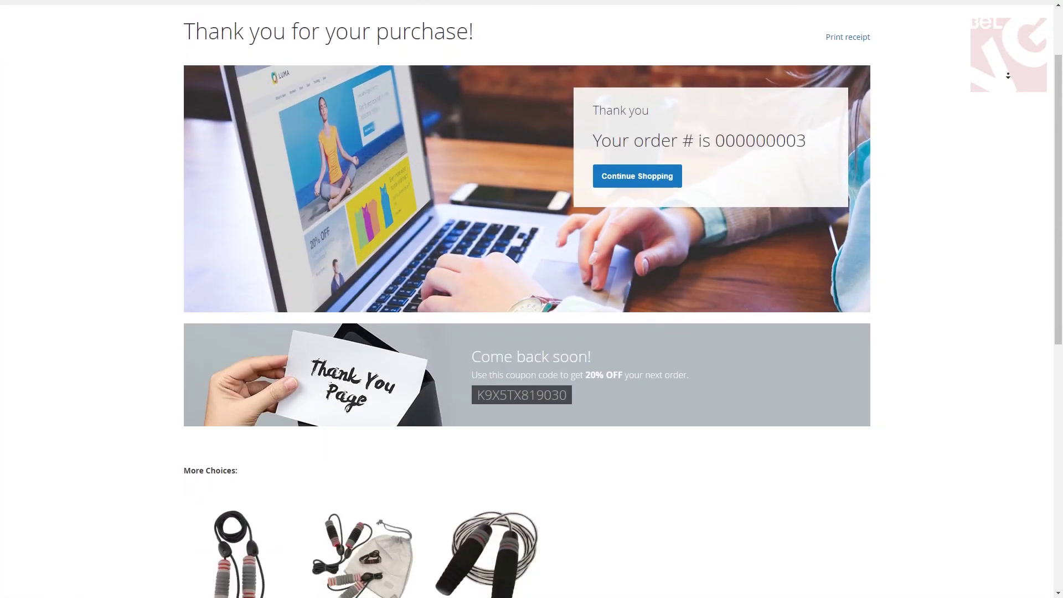
scroll(1008, 76, down, 2)
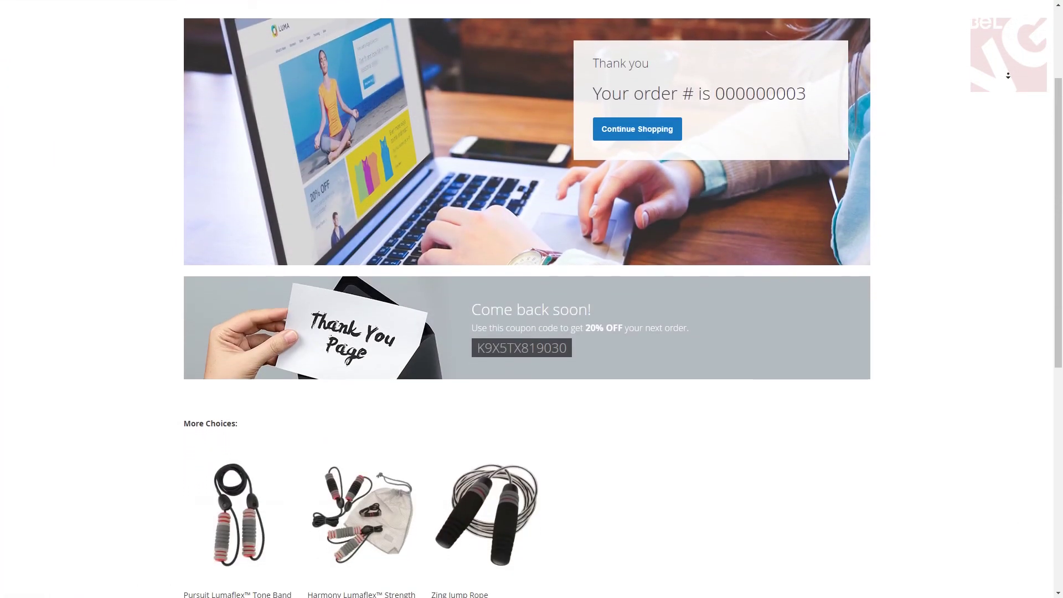
scroll(1007, 76, down, 2)
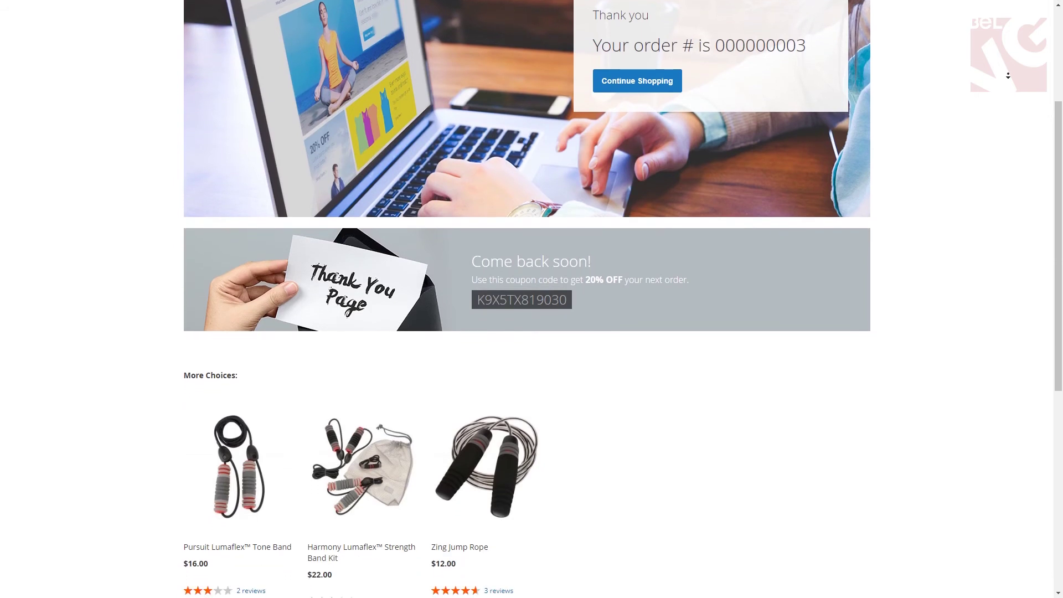
scroll(1007, 75, down, 1)
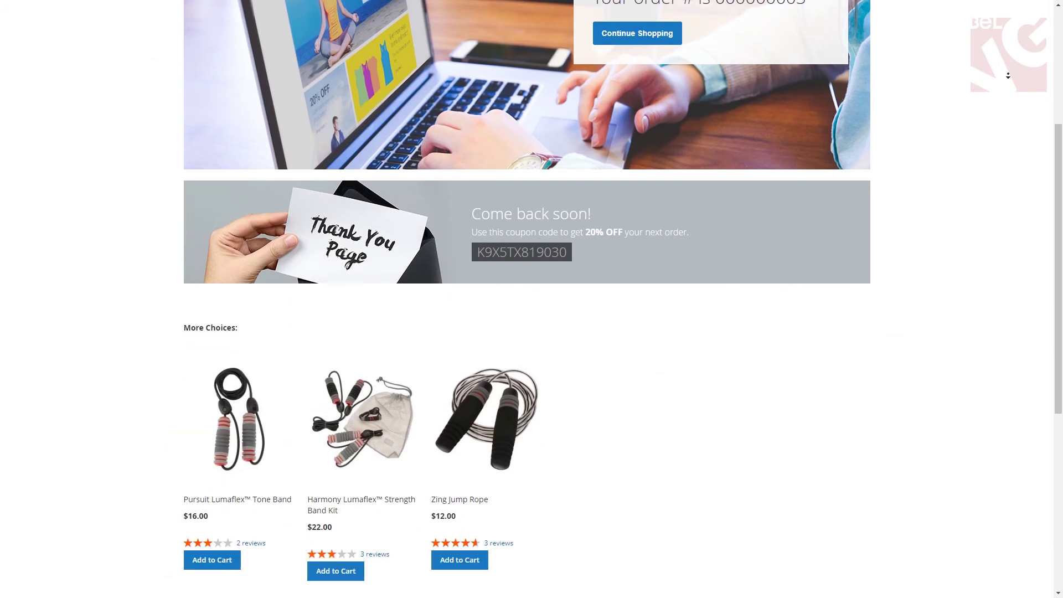